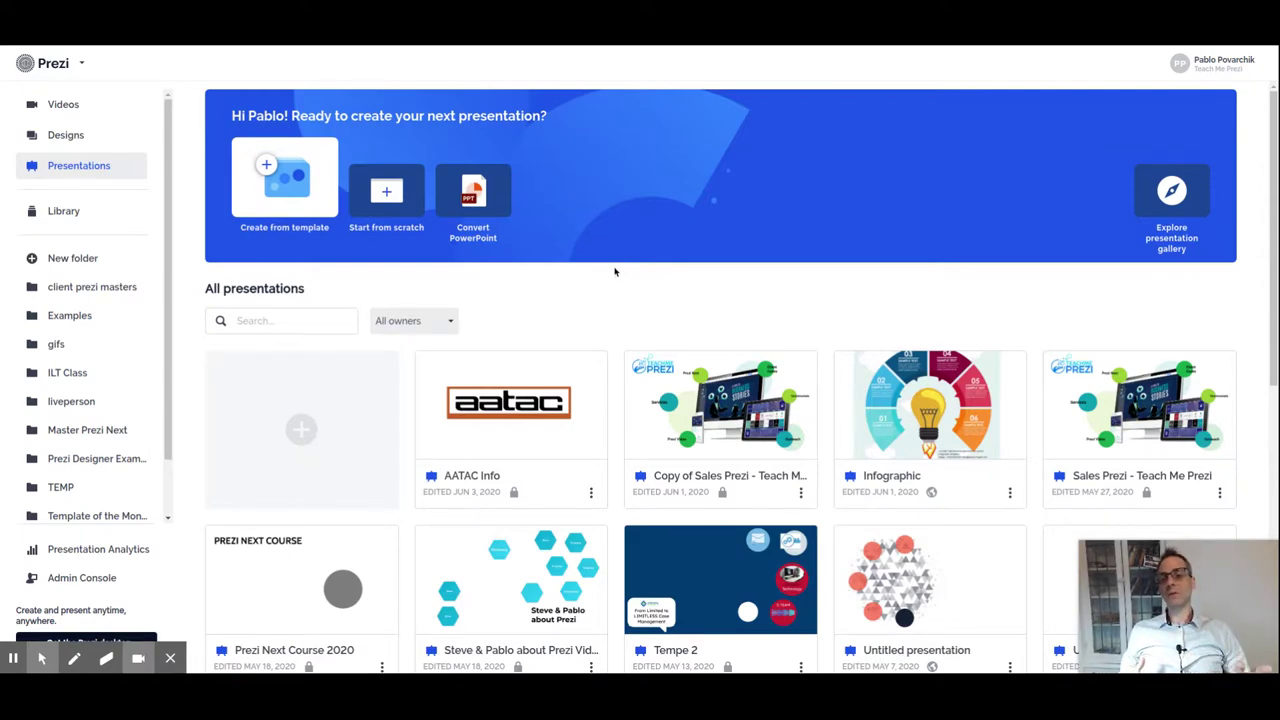
# Open the AATAC Info presentation's details from the list of all presentations.
pyautogui.scroll(-2, 612, 293)
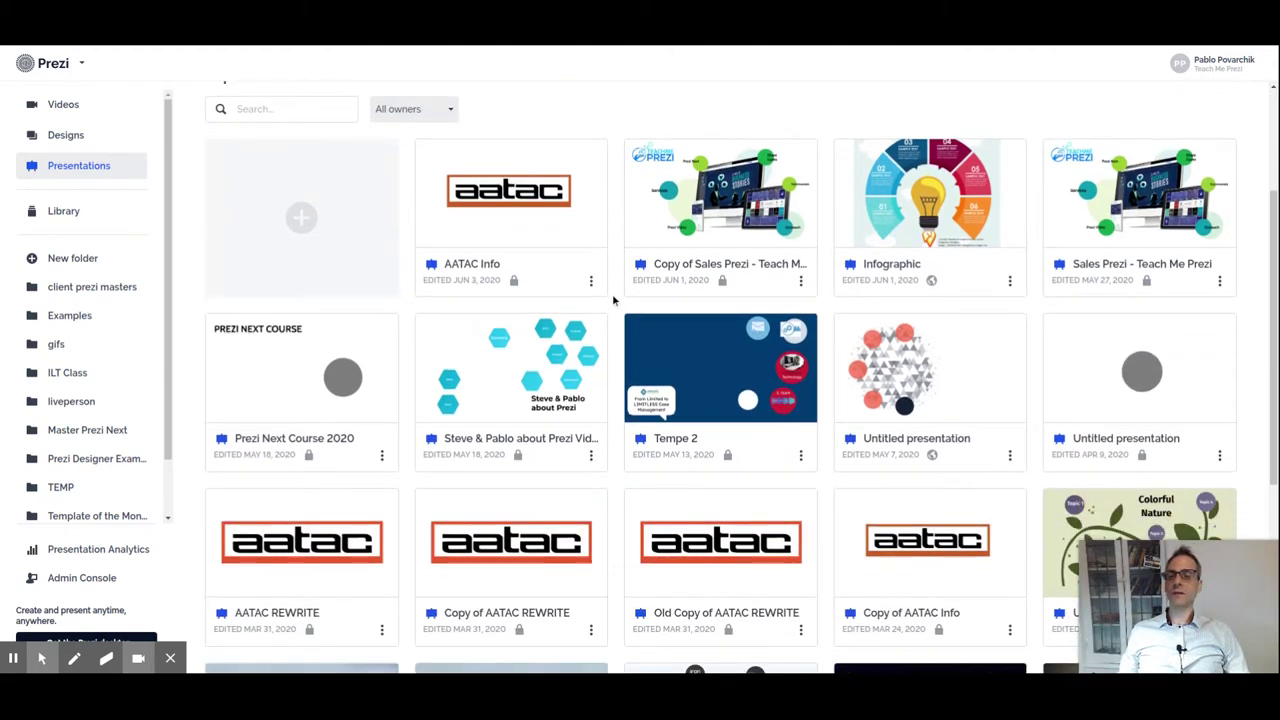
pyautogui.scroll(2, 614, 228)
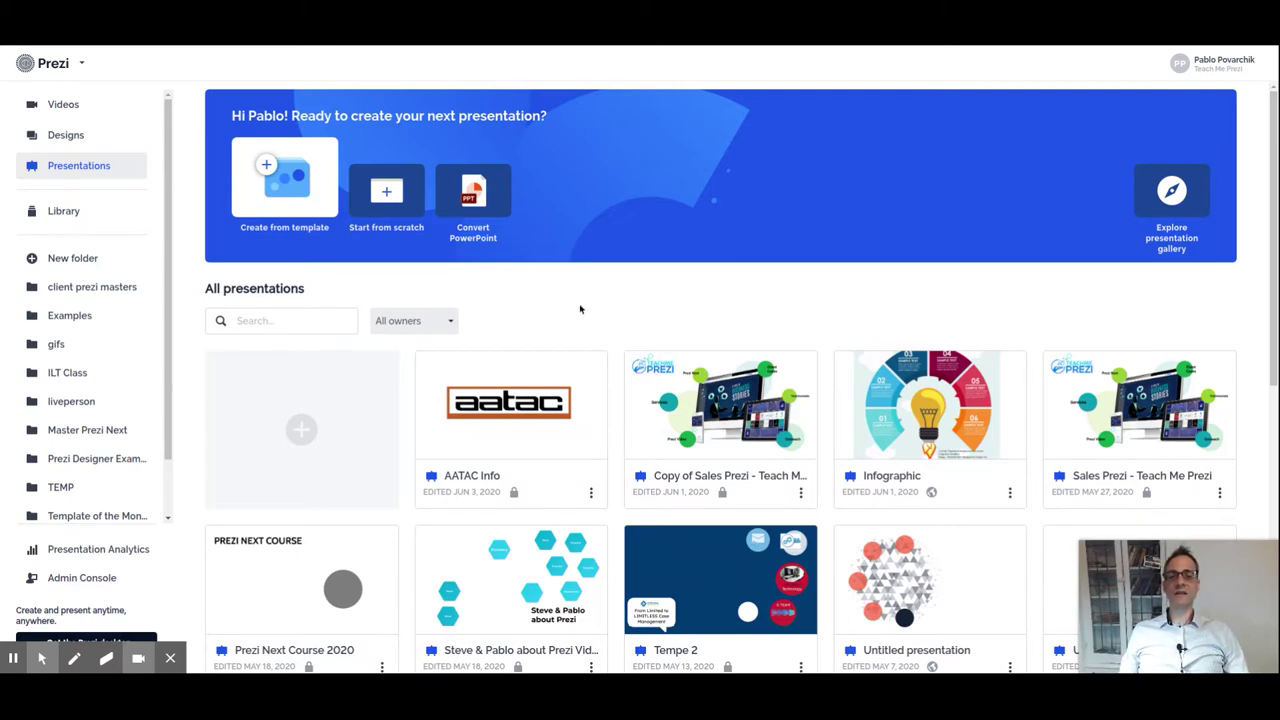
pyautogui.click(510, 405)
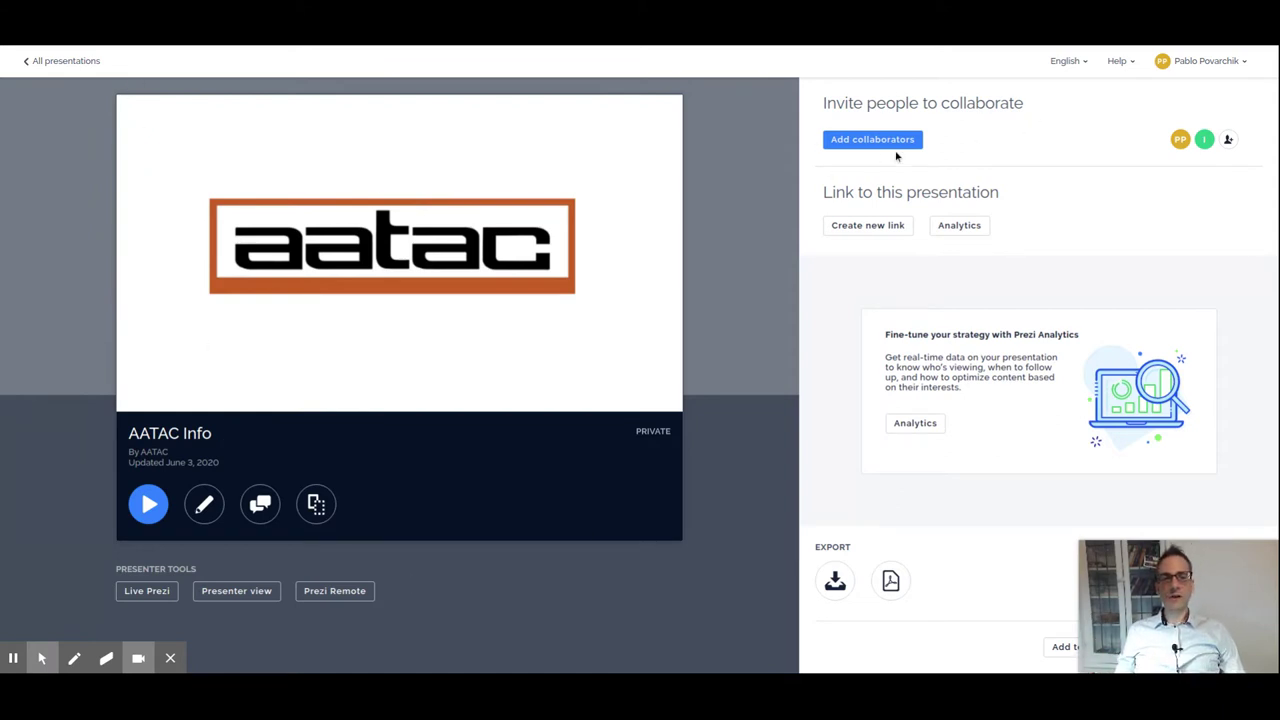
# Examine the permission levels offered when inviting collaborators to the presentation, and close the invitation without adding anyone.
pyautogui.click(940, 136)
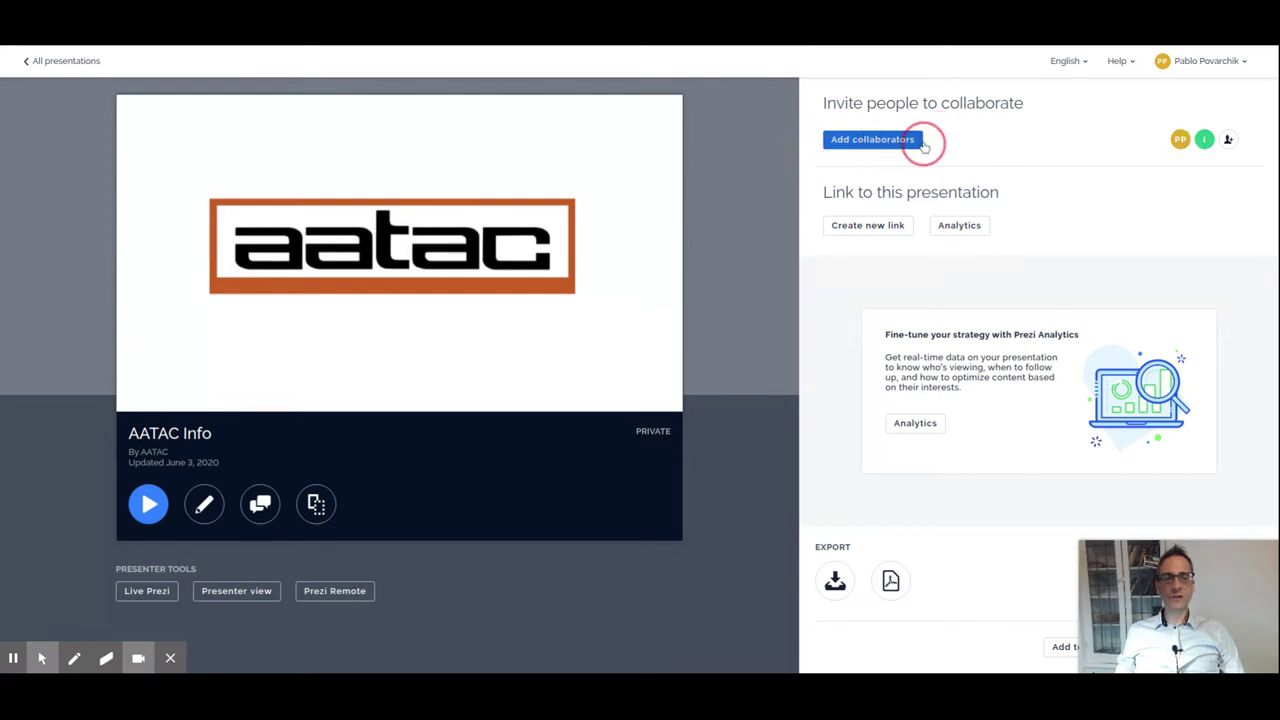
pyautogui.click(872, 140)
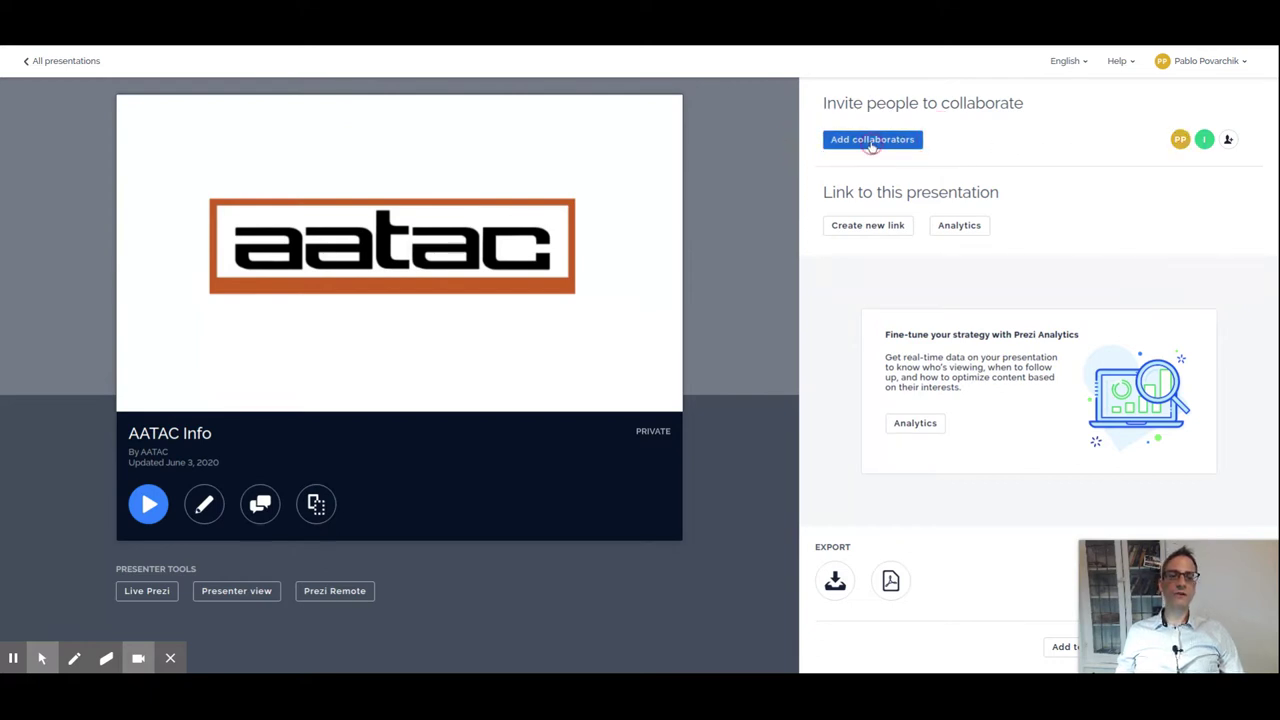
pyautogui.click(724, 346)
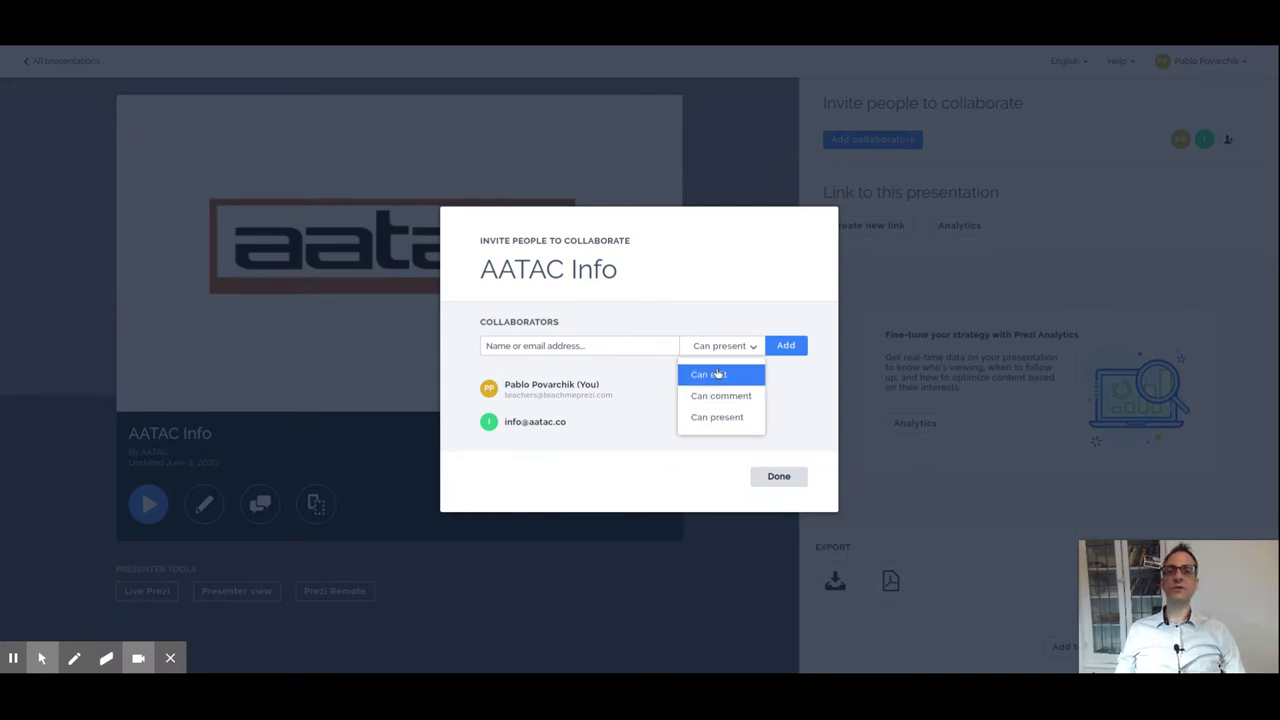
pyautogui.click(697, 282)
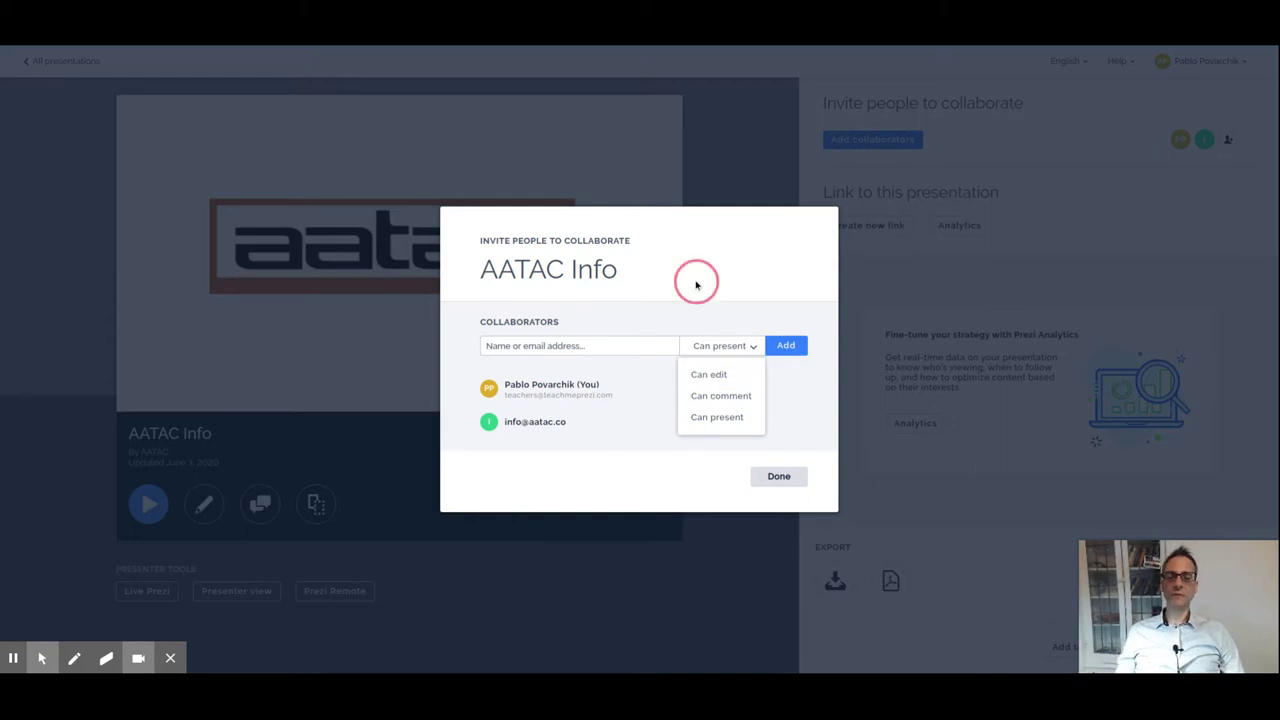
pyautogui.click(785, 484)
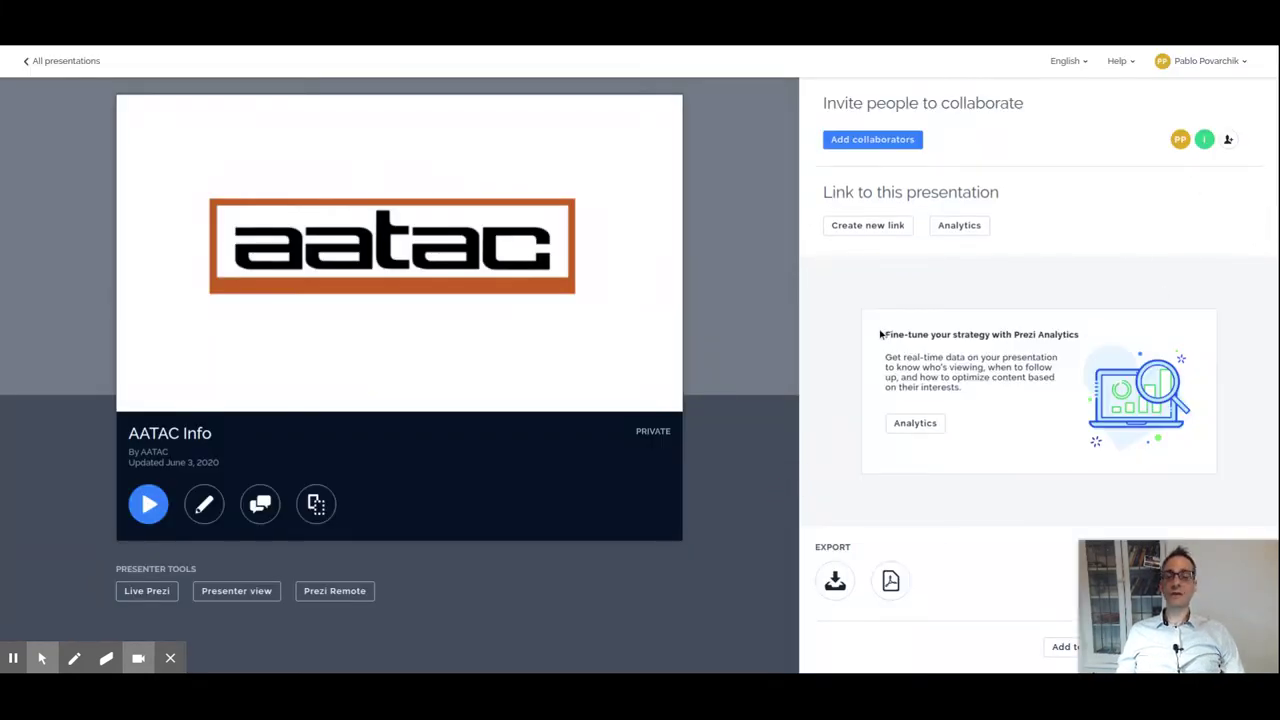
pyautogui.moveTo(891, 271); pyautogui.dragTo(1034, 220)
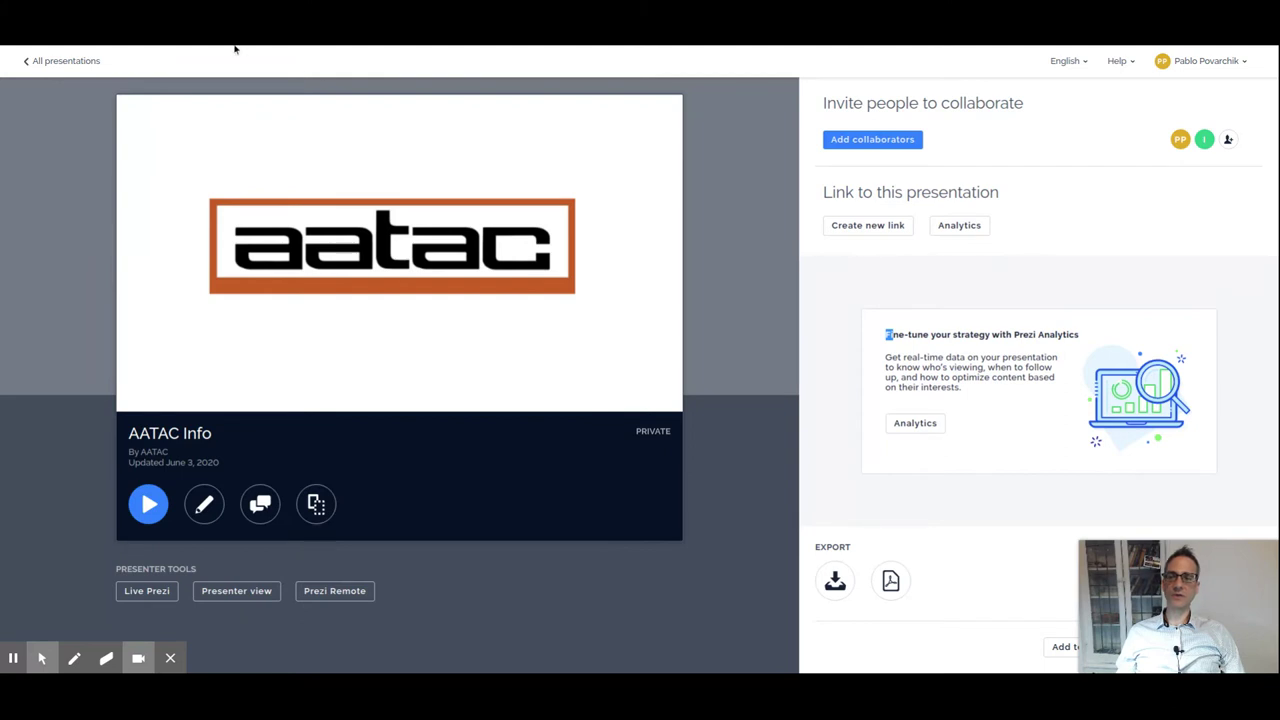
pyautogui.click(211, 509)
pyautogui.moveTo(211, 509)
pyautogui.mouseDown()
pyautogui.moveTo(206, 470)
pyautogui.moveTo(257, 434)
pyautogui.mouseUp()
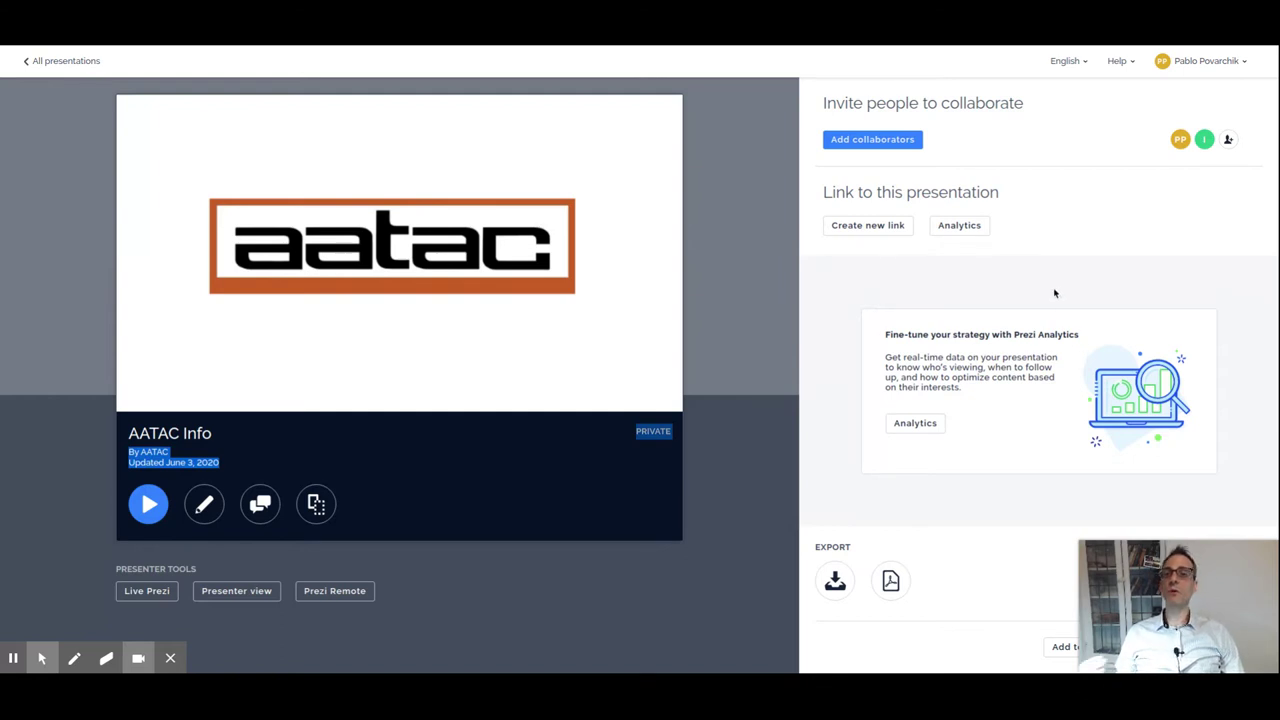
# Start a new link to the presentation and enter Teach Me Prezi Course as the company or viewer's name.
pyautogui.click(866, 226)
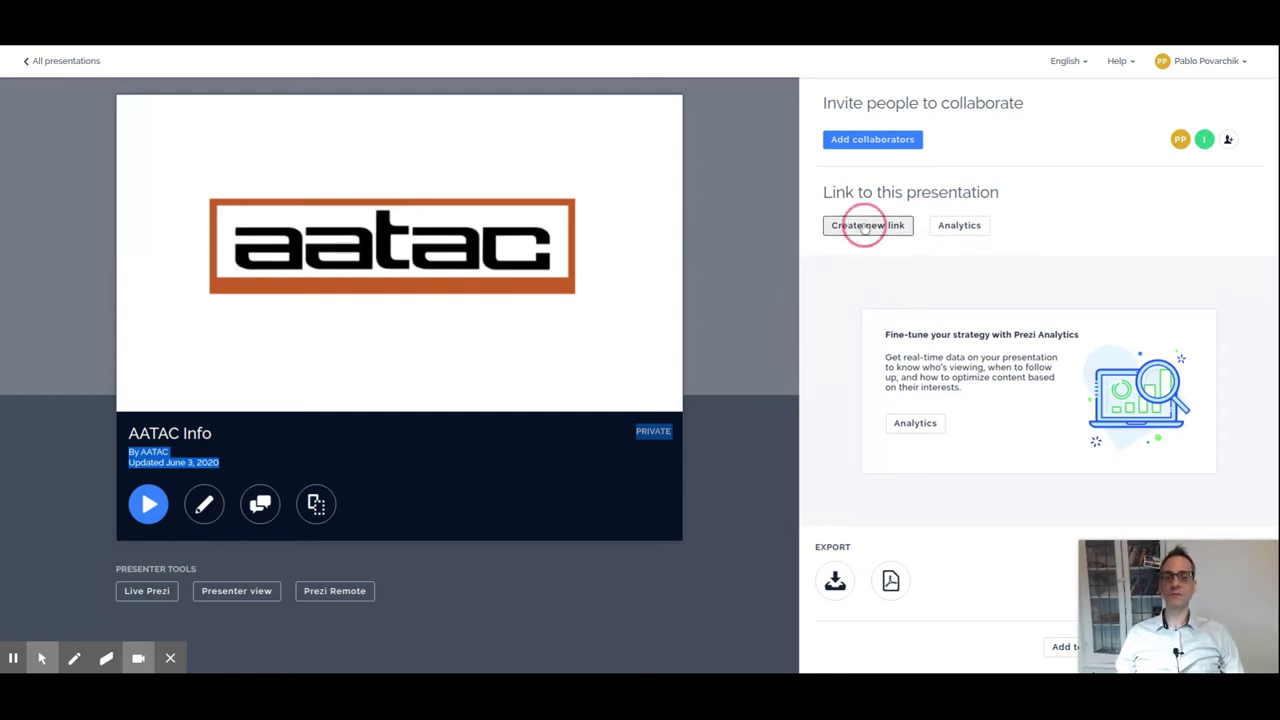
pyautogui.click(532, 368)
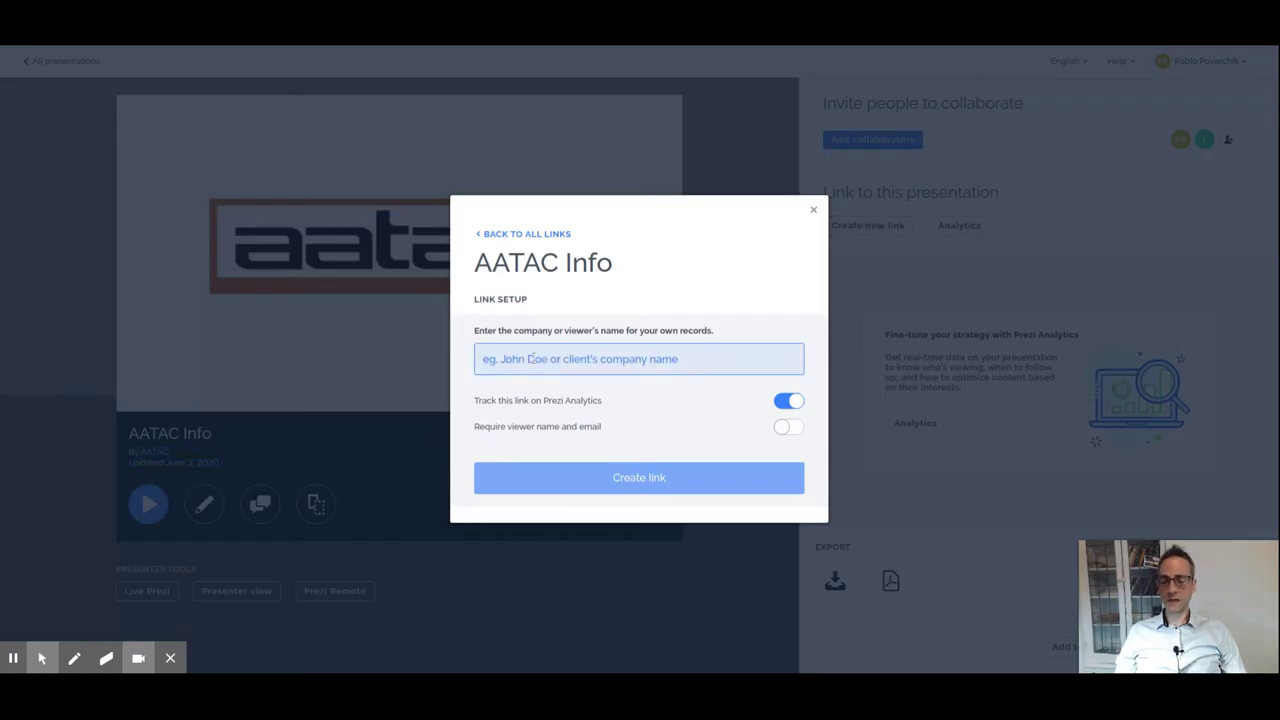
pyautogui.write('Teach Me Pre')
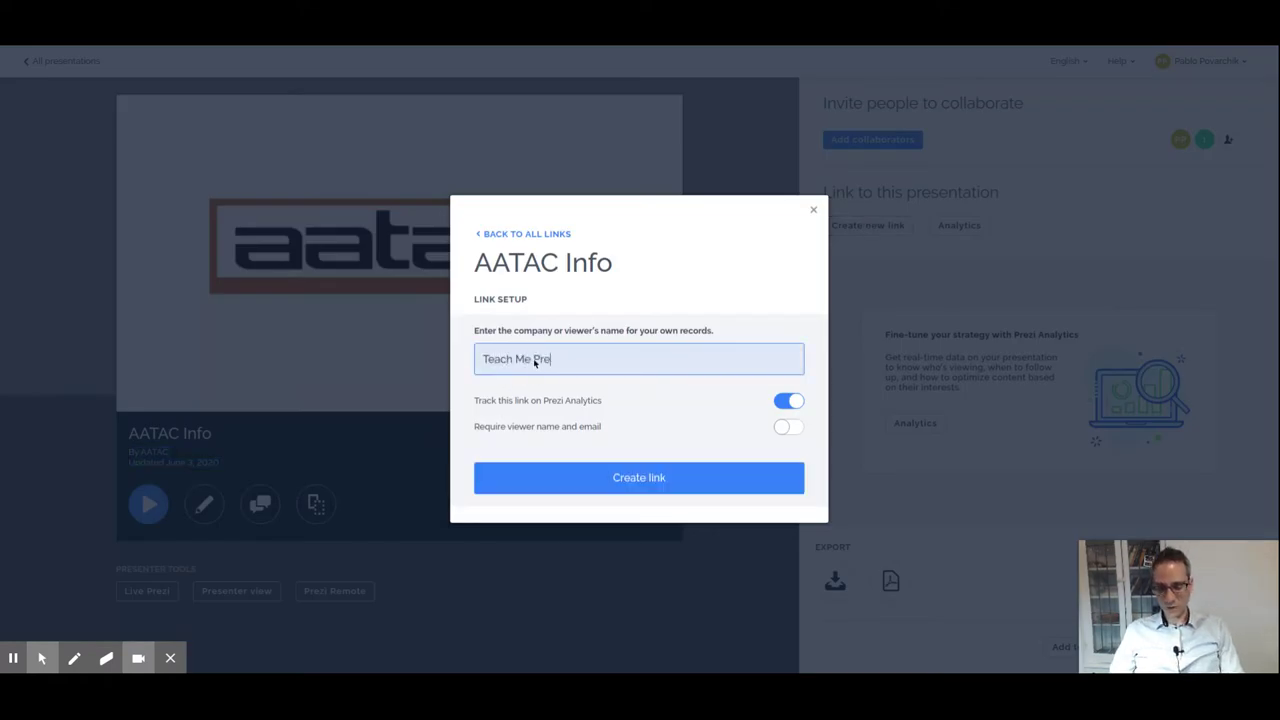
pyautogui.write('zi Course')
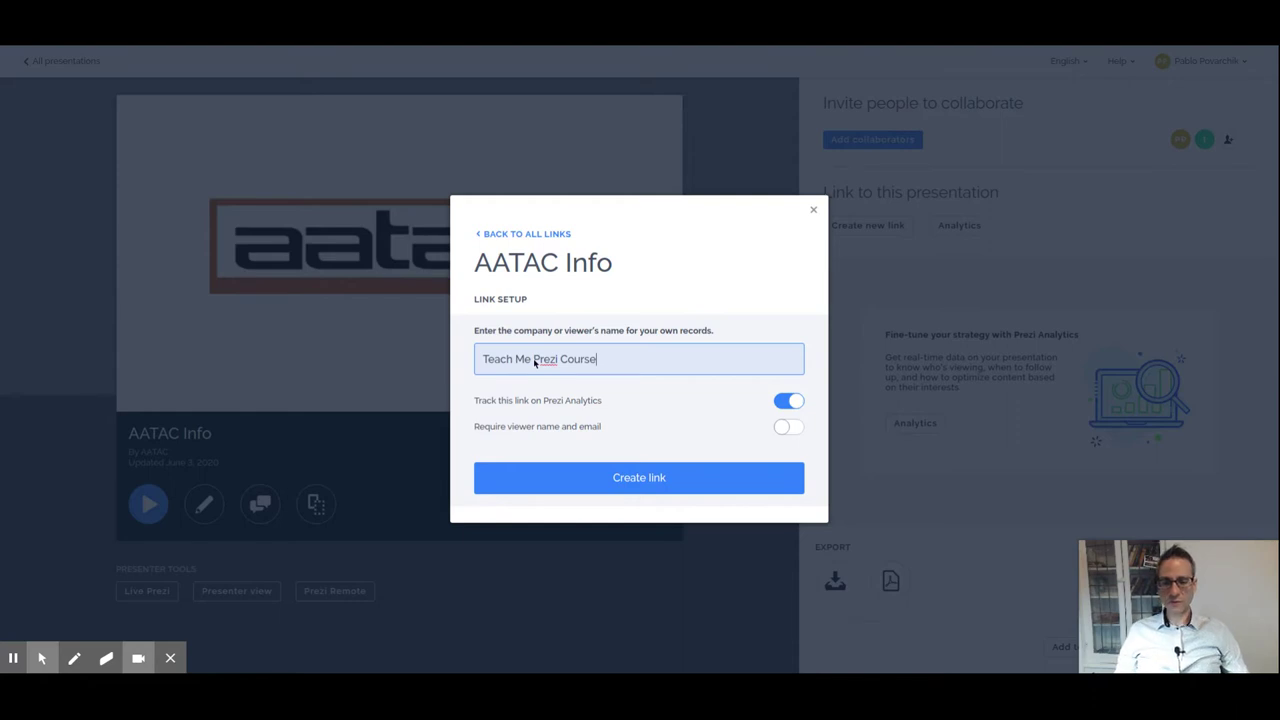
# Require the viewer's name and email for the Analytics-tracked link, create it and close the link setup.
pyautogui.click(794, 401)
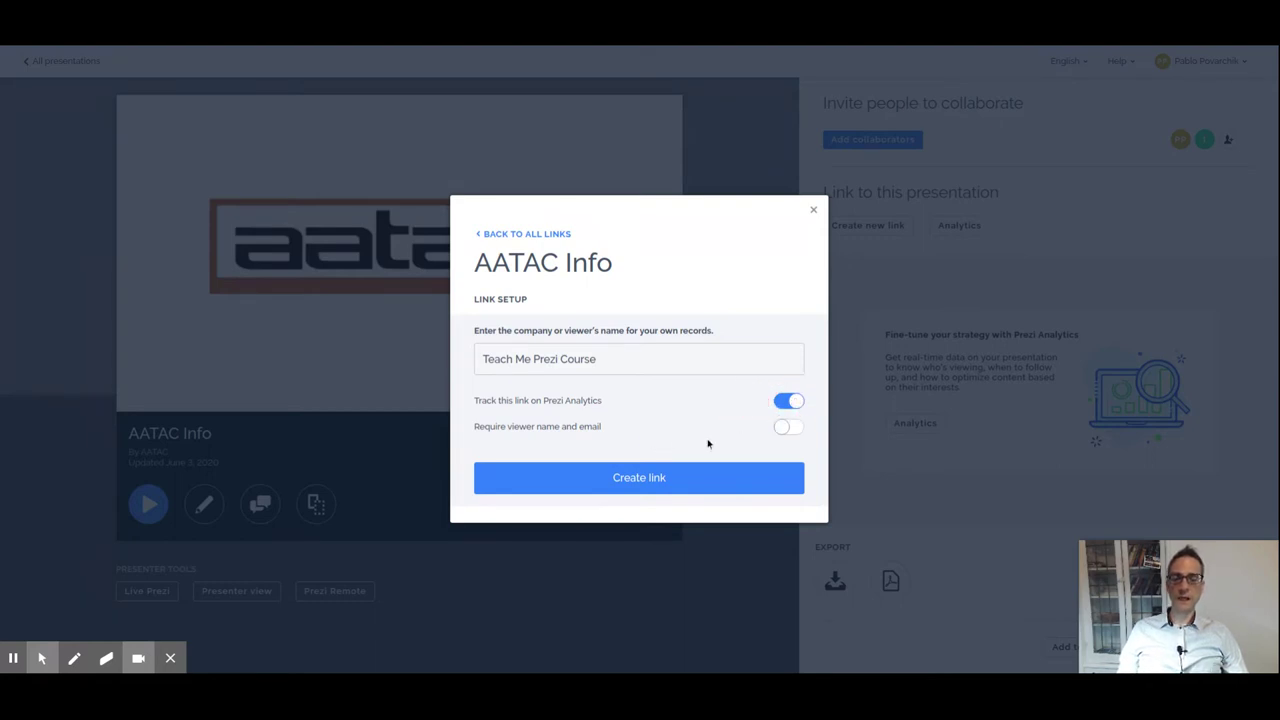
pyautogui.click(788, 427)
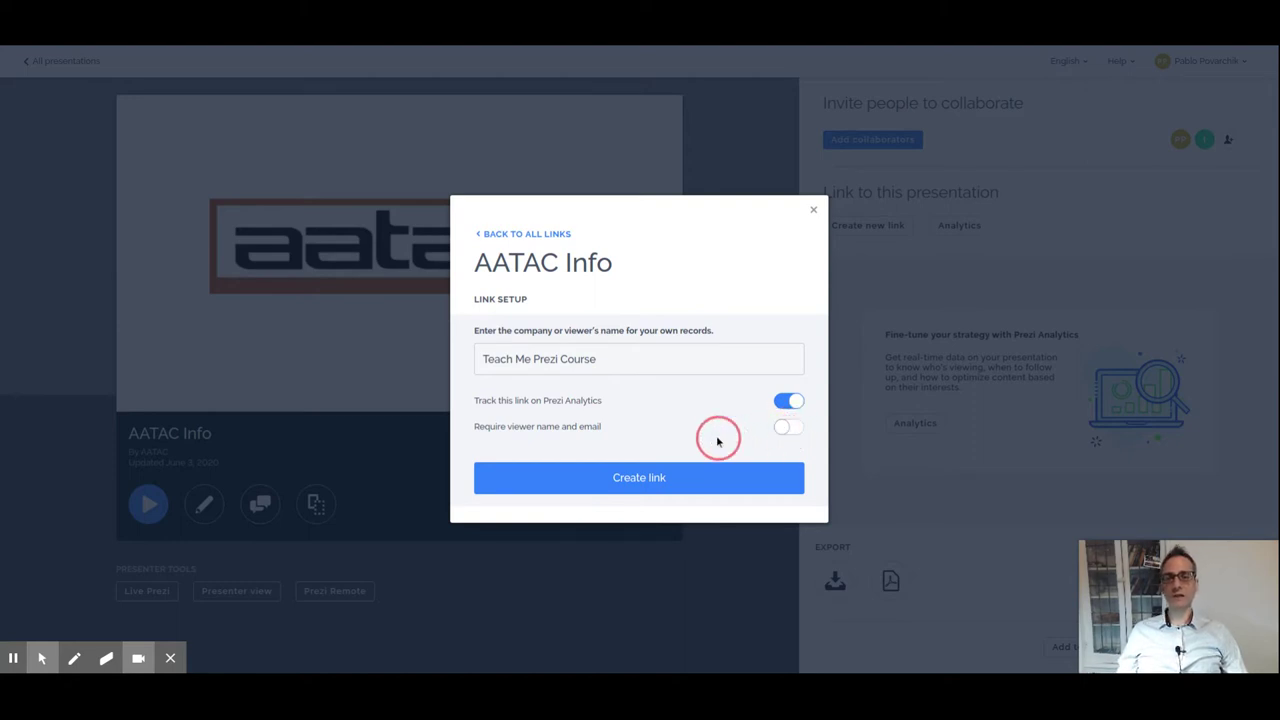
pyautogui.click(787, 427)
pyautogui.click(628, 488)
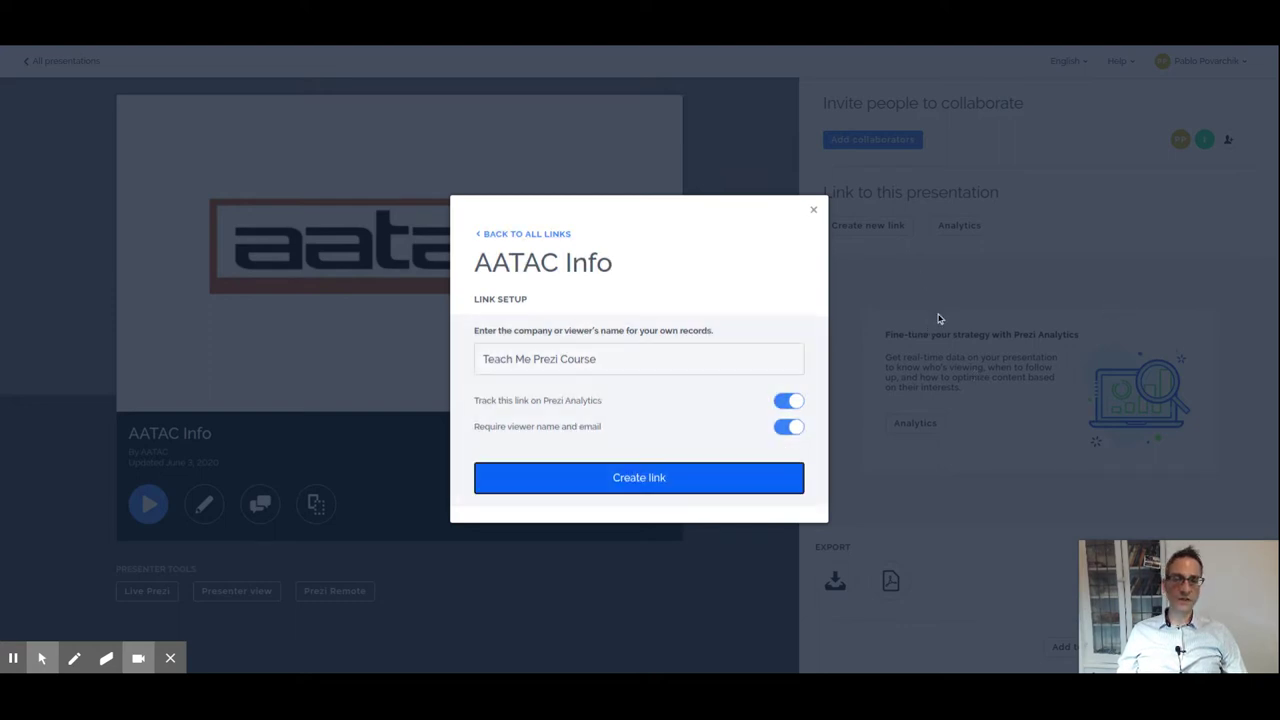
pyautogui.click(679, 479)
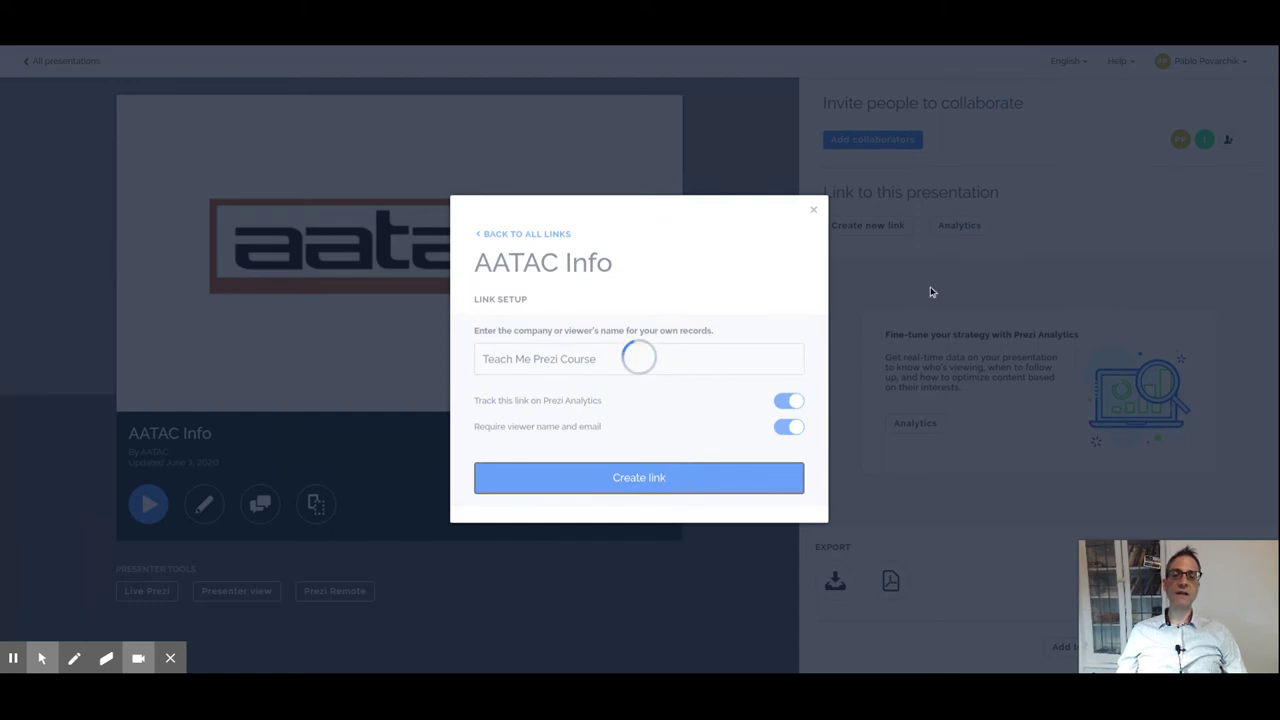
pyautogui.click(814, 212)
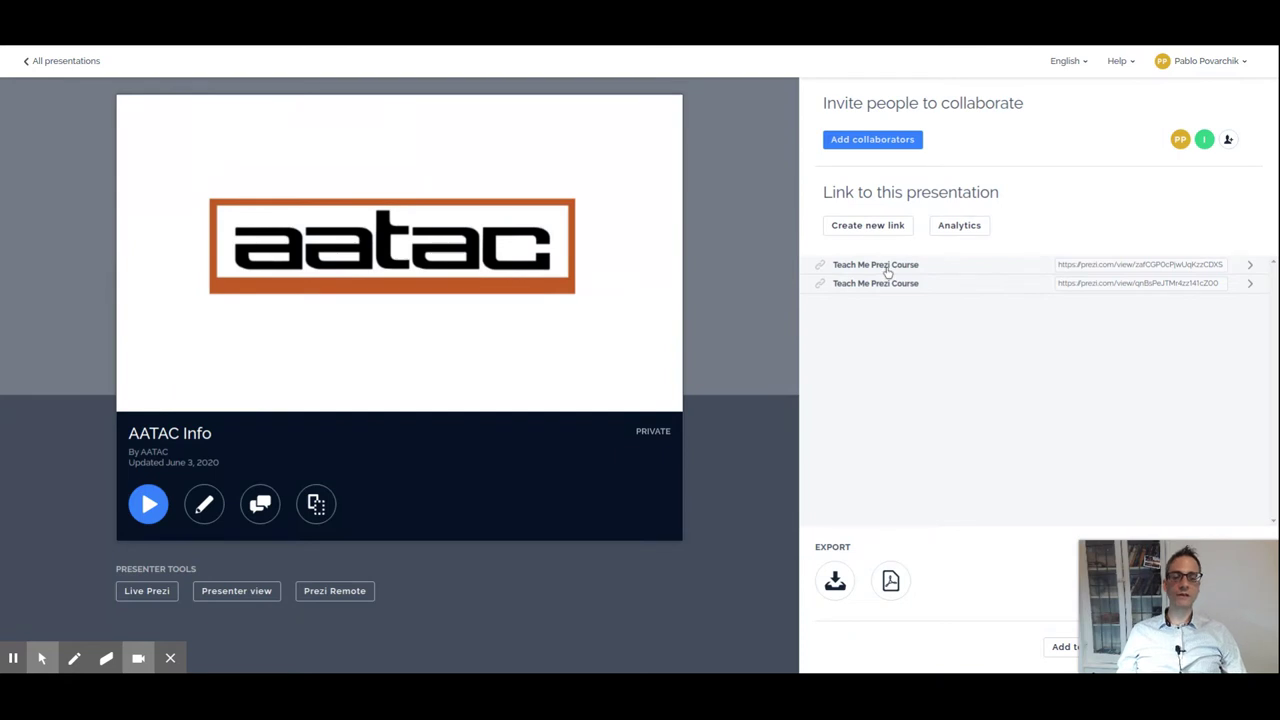
# Select the full URL of the first Teach Me Prezi Course link.
pyautogui.click(1112, 264)
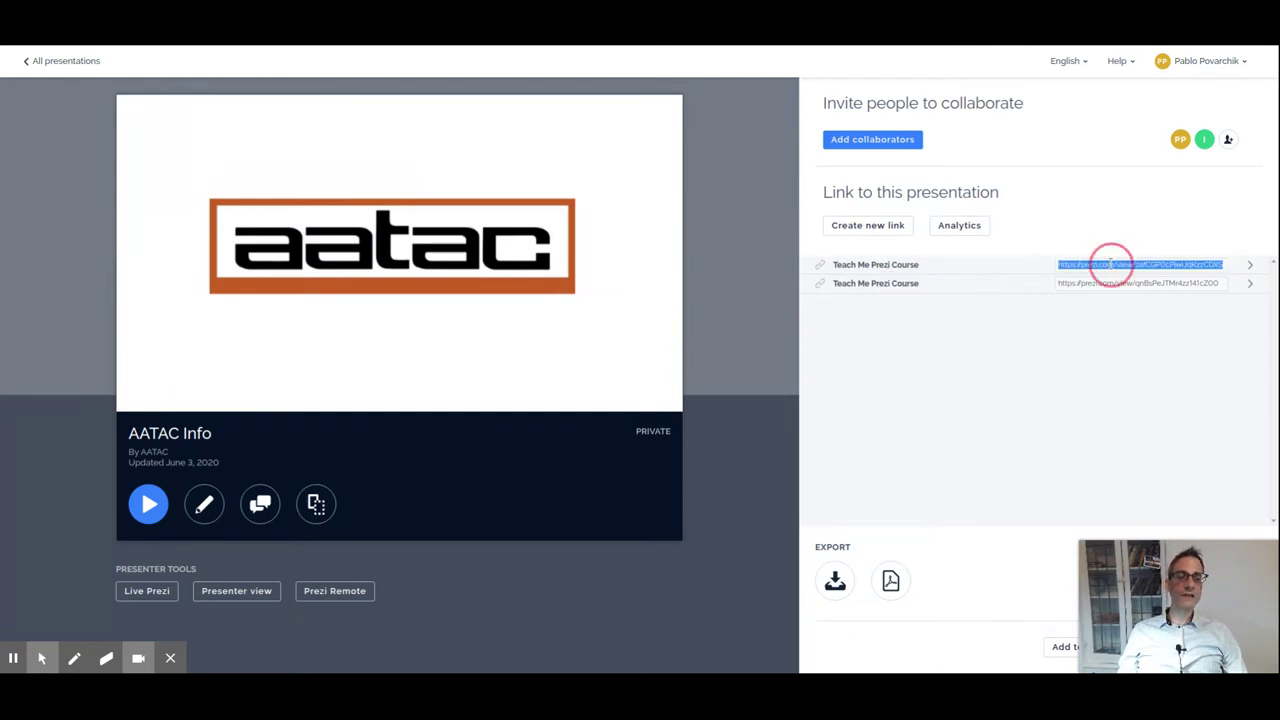
pyautogui.click(1110, 263)
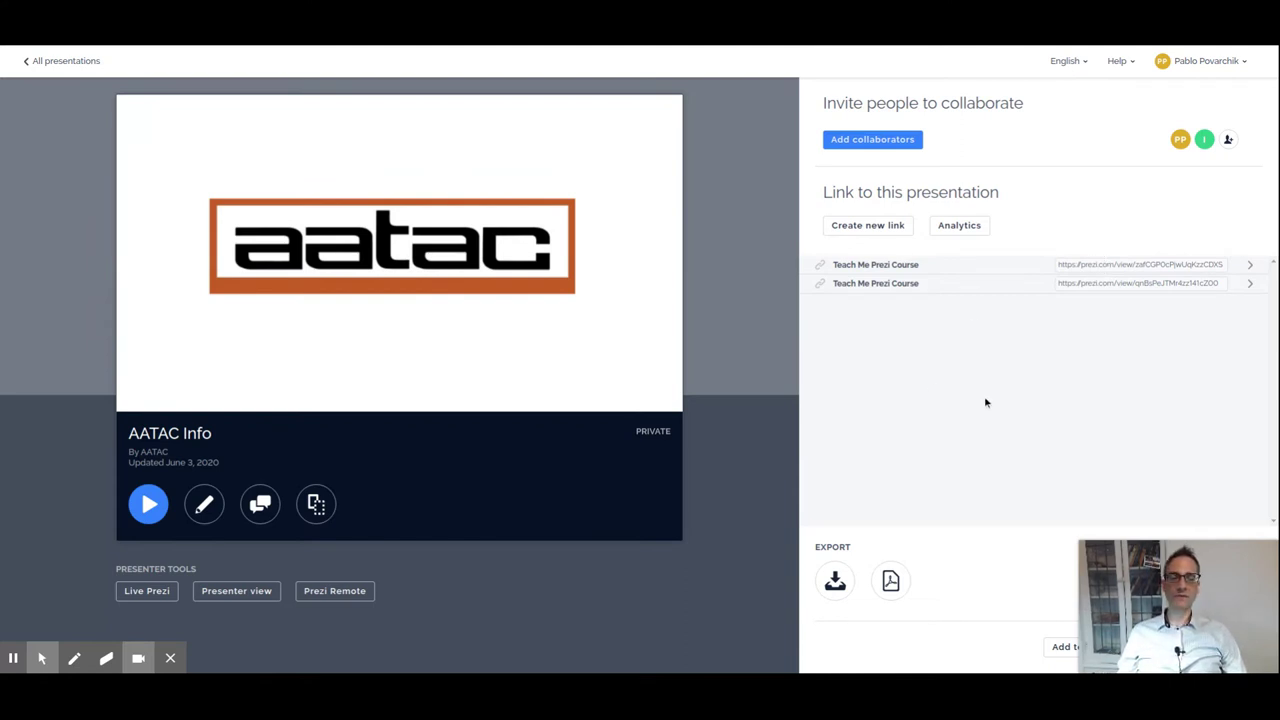
# Examine the folders the presentation can be added to, and close the list without choosing one.
pyautogui.moveTo(1156, 600); pyautogui.dragTo(1072, 413)
pyautogui.click(1126, 647)
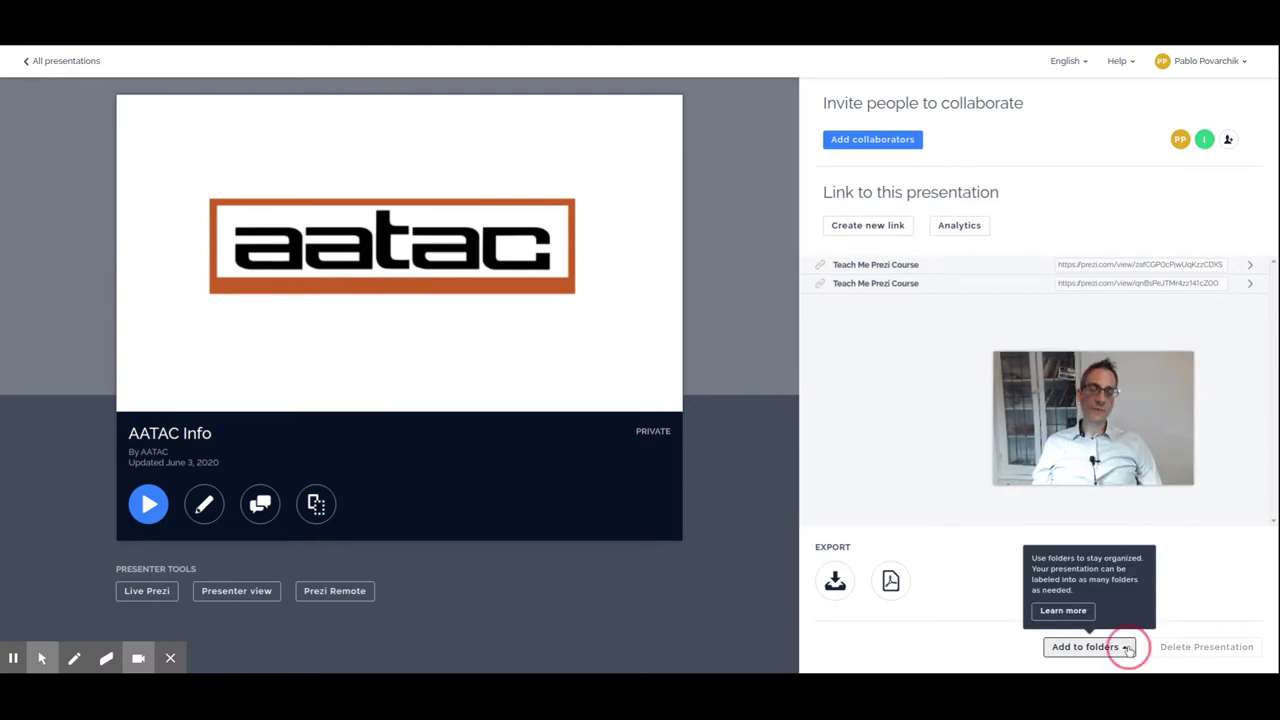
pyautogui.moveTo(1093, 418); pyautogui.dragTo(828, 407)
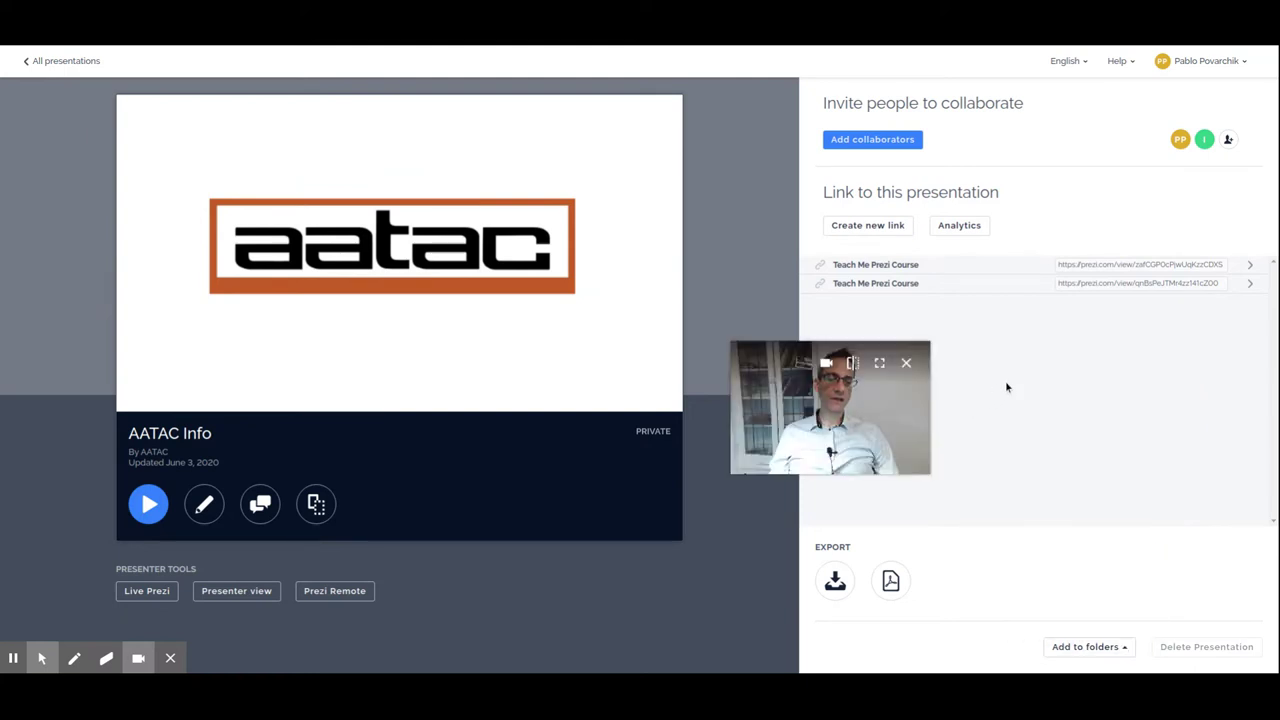
pyautogui.click(1086, 649)
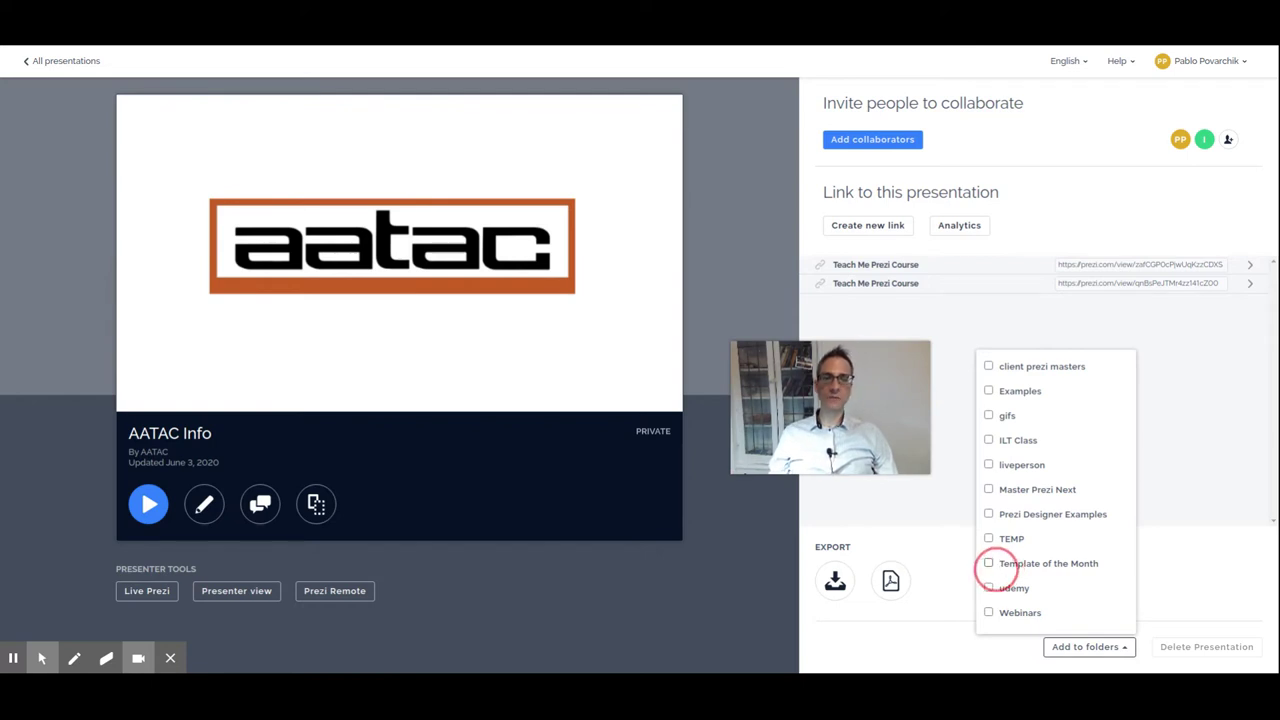
pyautogui.click(1233, 505)
pyautogui.moveTo(853, 362); pyautogui.dragTo(1183, 497)
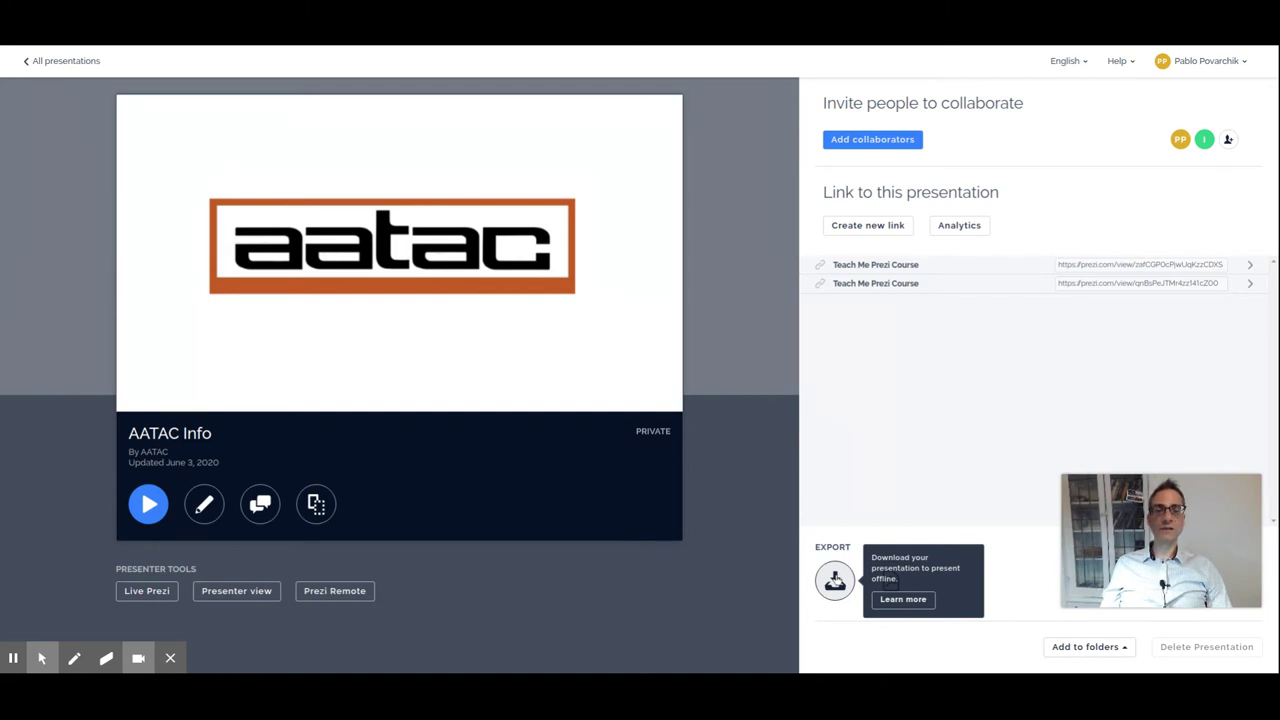
# Check the export option for downloading the presentation to present offline, and dismiss its dialog.
pyautogui.click(835, 580)
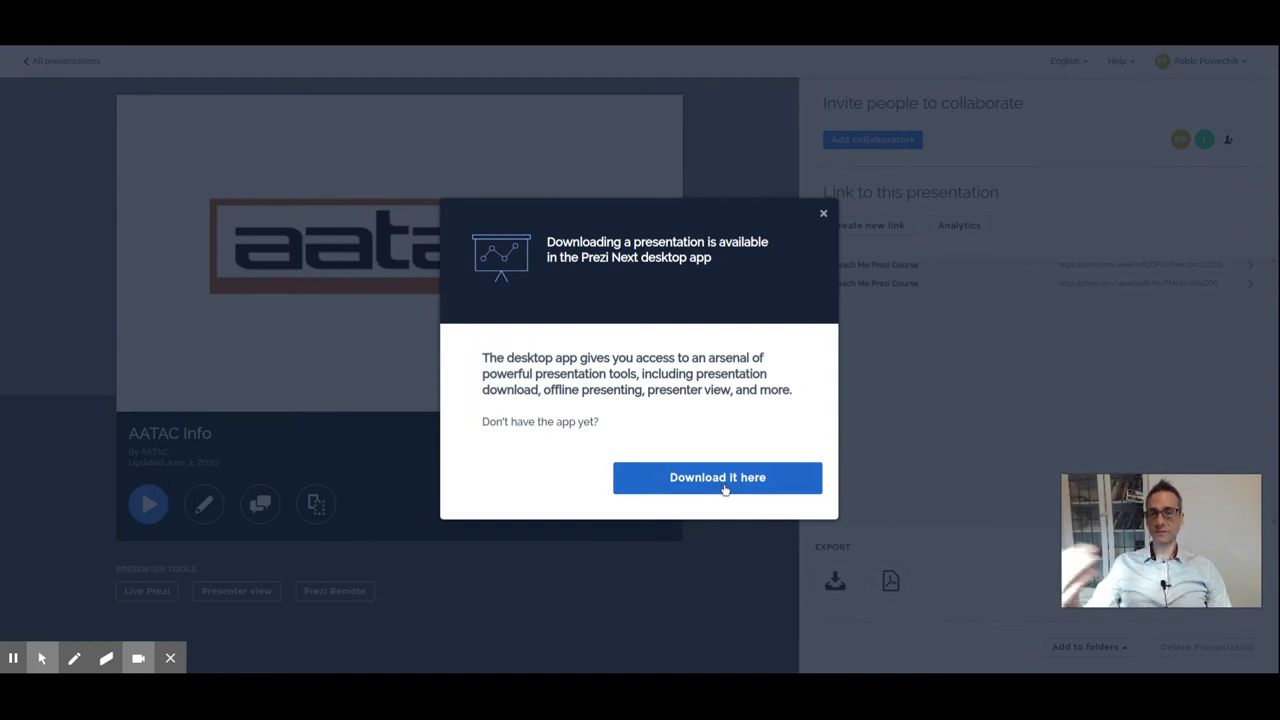
pyautogui.click(823, 213)
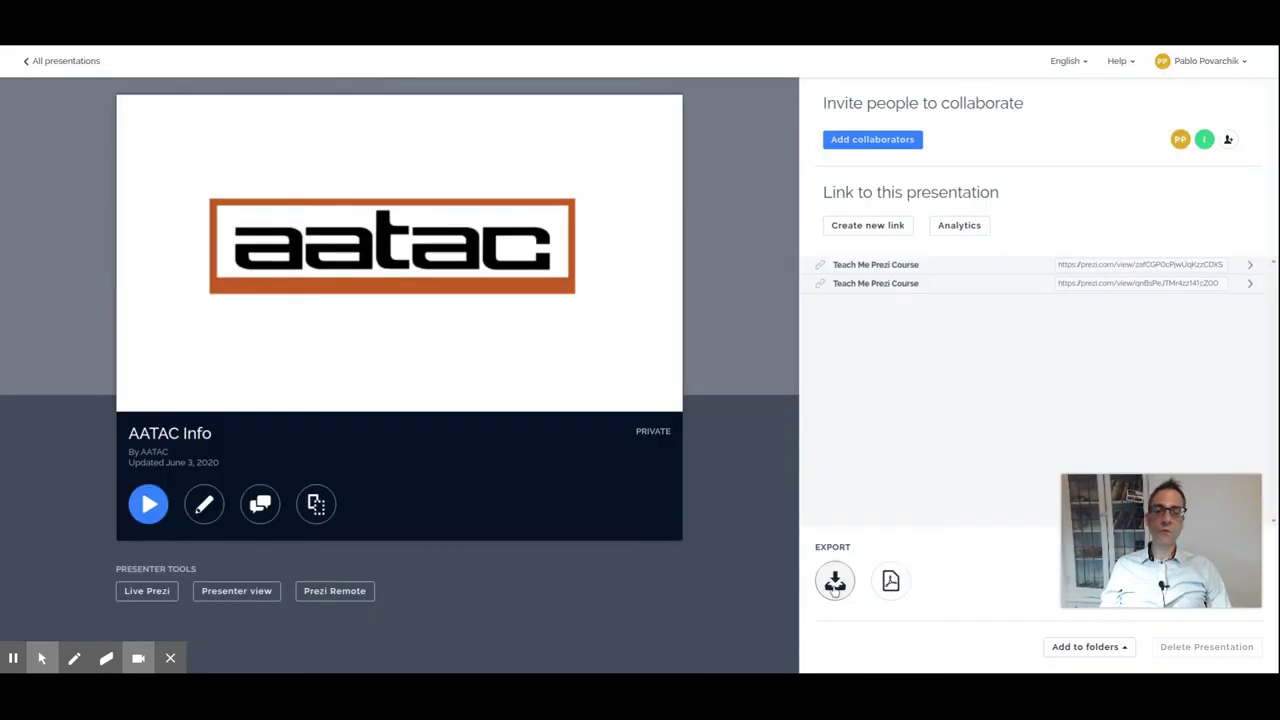